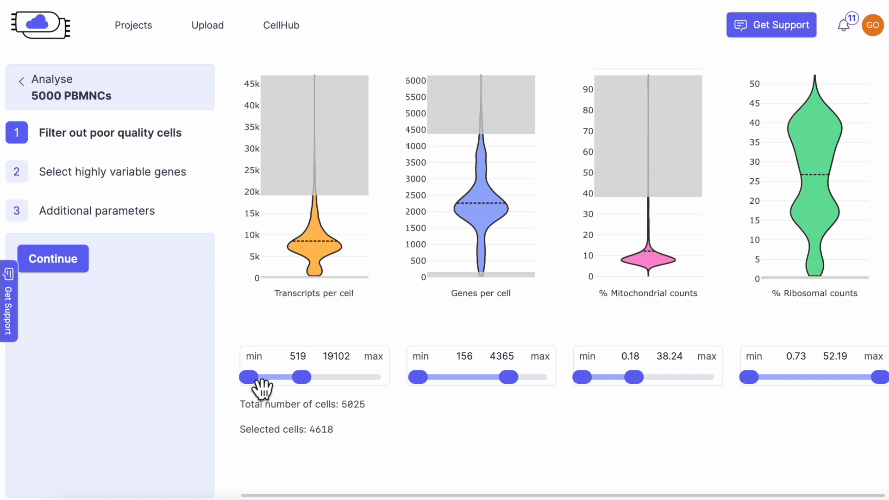
Raise the minimum transcripts-per-cell threshold to 2971.
left_click_drag(261, 380, 268, 380)
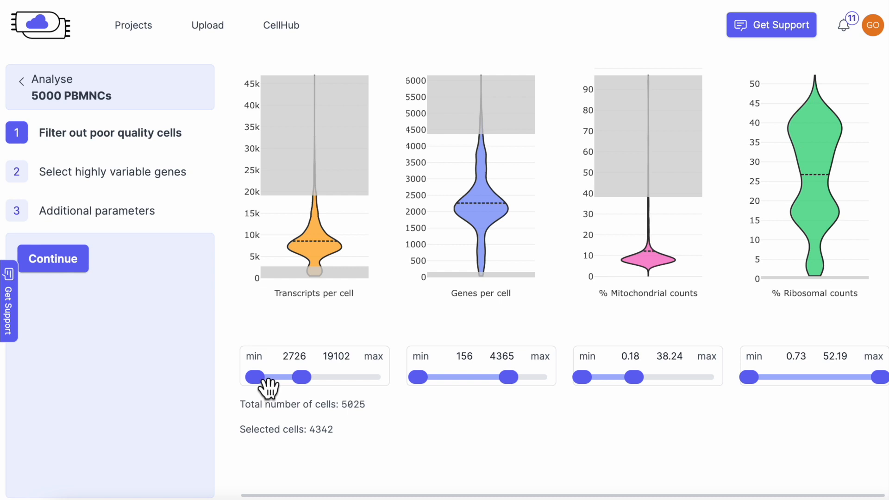
left_click_drag(267, 379, 269, 379)
Set the genes-per-cell filter range to 803 minimum and 4139 maximum.
left_click_drag(431, 387, 446, 387)
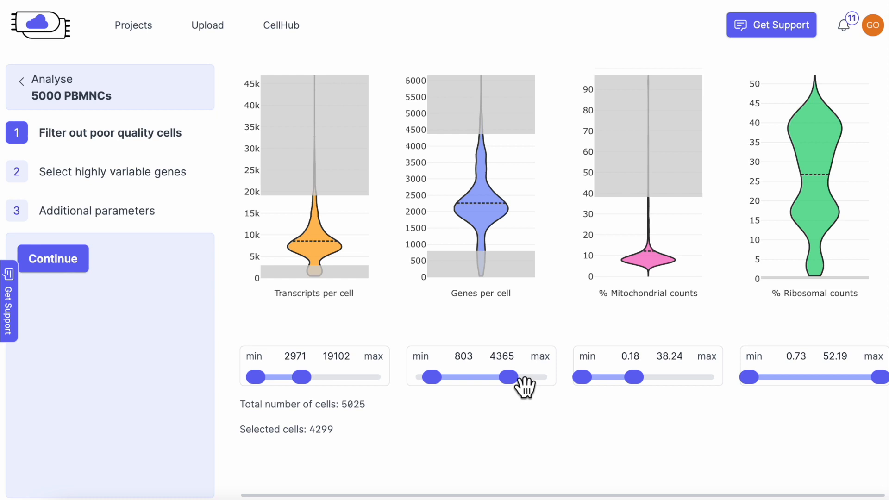
left_click_drag(523, 386, 519, 386)
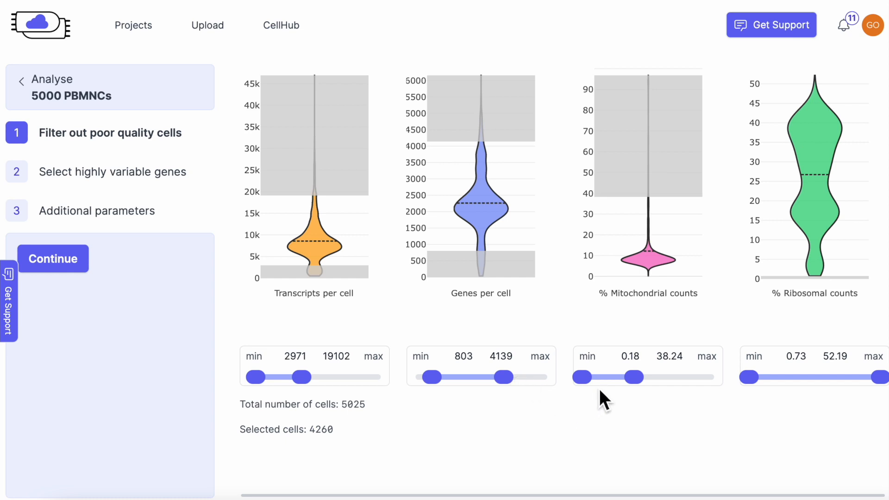
Lower the maximum % mitochondrial counts to 31.09 and the maximum % ribosomal counts to 47.57.
left_click_drag(645, 380, 635, 381)
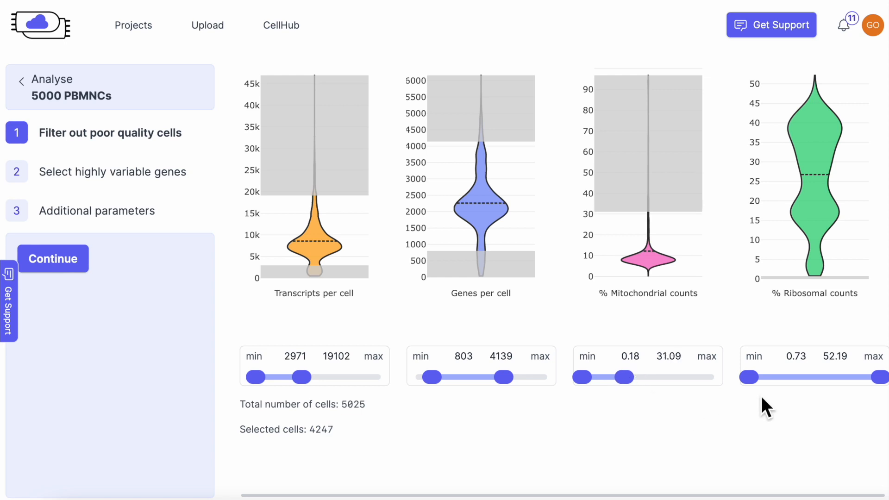
left_click_drag(880, 378, 872, 379)
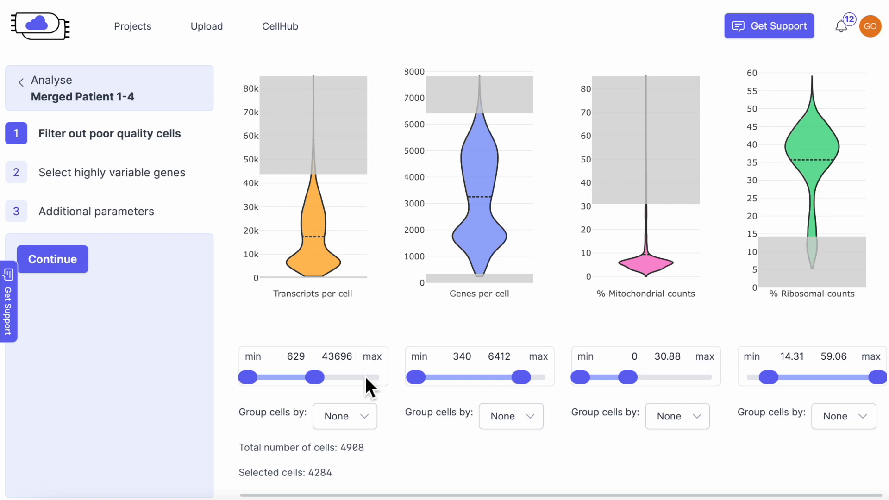
In the merged patient analysis, group the transcripts-per-cell violins by Hashtag (HTO) identity and switch to Source dataset.
left_click(373, 429)
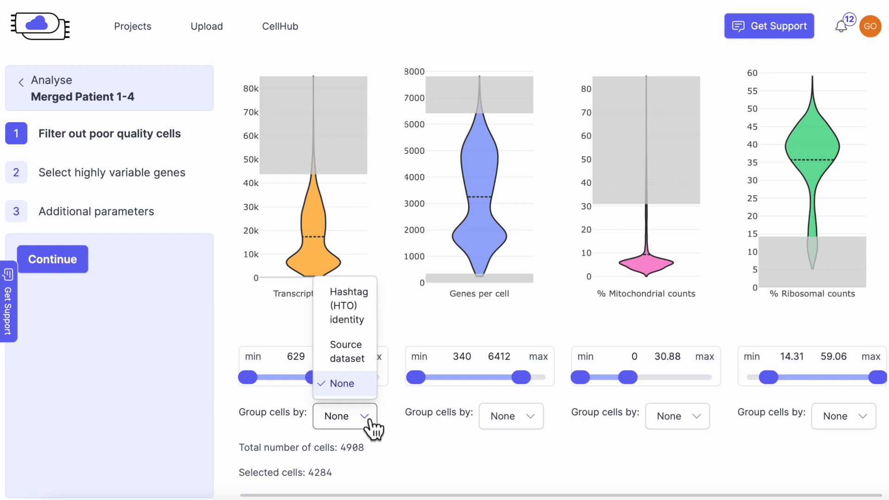
left_click(368, 312)
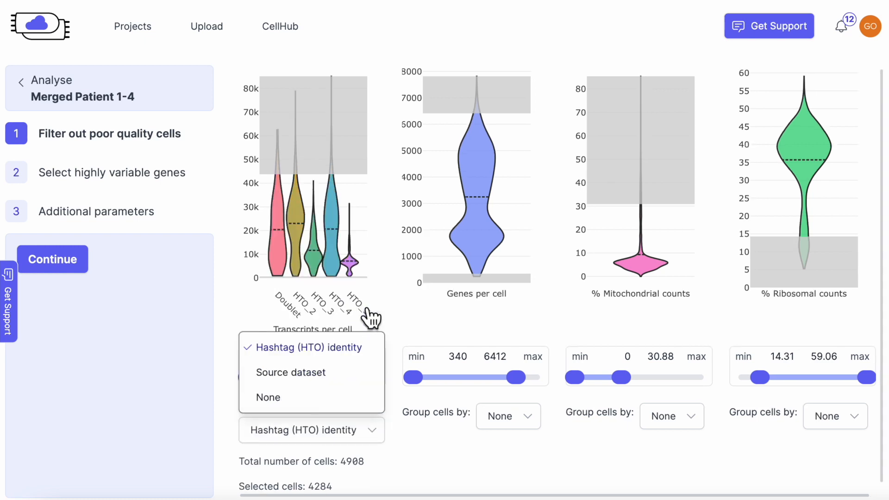
left_click(369, 443)
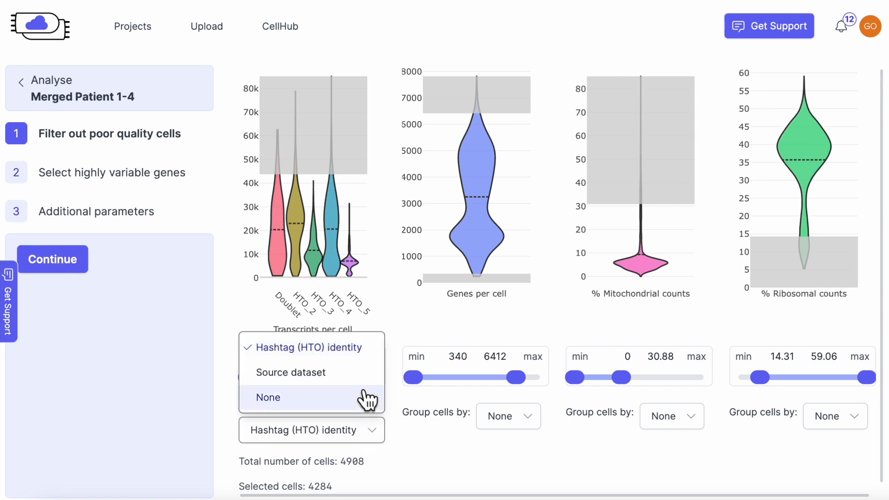
left_click(364, 376)
Group the genes-per-cell, % mitochondrial and % ribosomal violins by Source dataset.
left_click(503, 419)
left_click(509, 359)
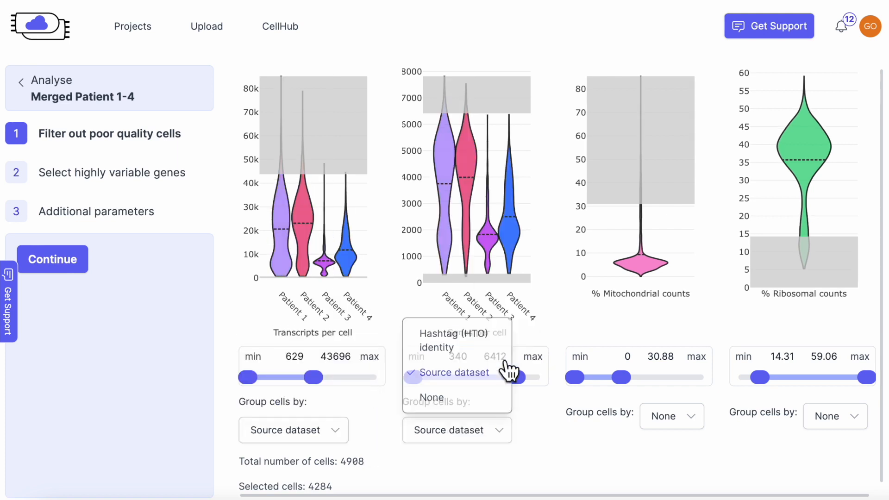
left_click(663, 426)
left_click(675, 369)
left_click(826, 472)
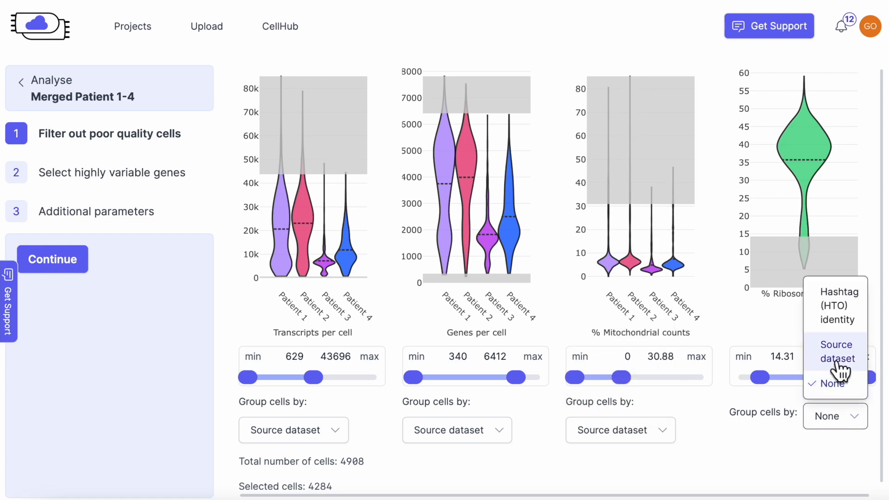
left_click(841, 416)
Continue from cell filtering to the highly variable gene selection step.
left_click_drag(254, 377, 273, 377)
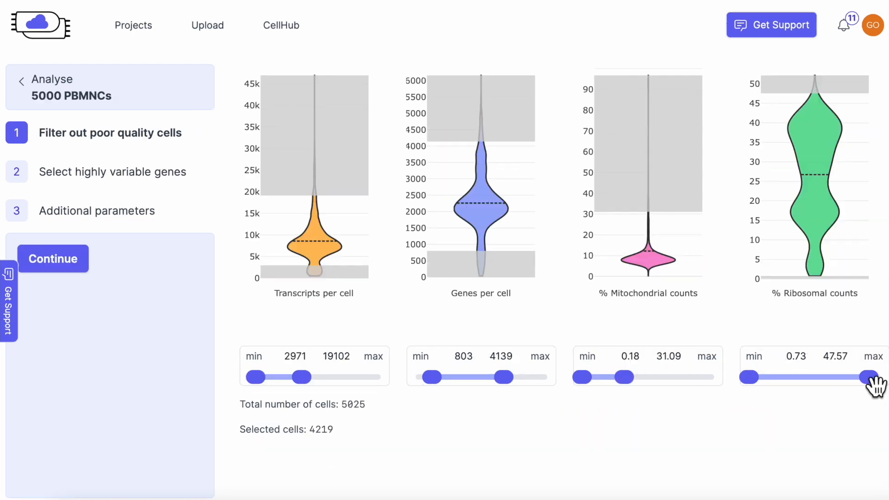
left_click(77, 260)
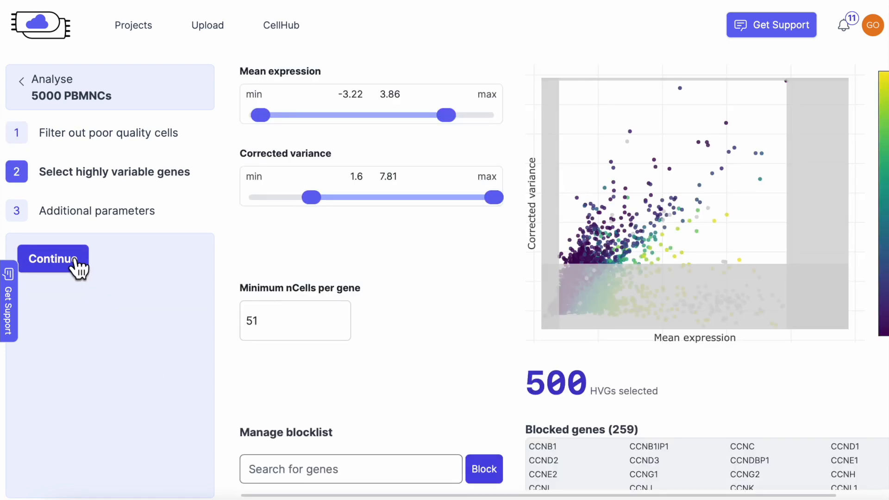
Set the mean expression minimum to -2.82 and the corrected variance minimum to 1.51.
mouse_move(266, 121)
left_mouse_down()
mouse_move(282, 121)
mouse_move(280, 129)
left_mouse_up()
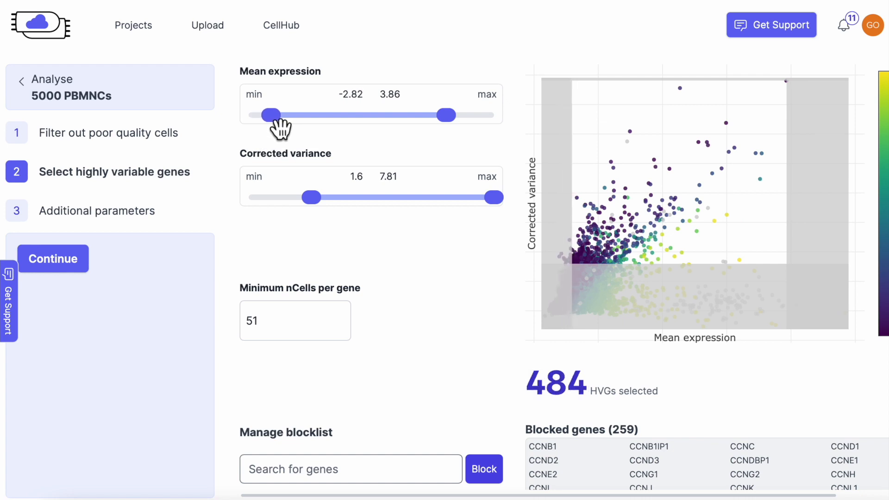
left_click_drag(314, 198, 303, 197)
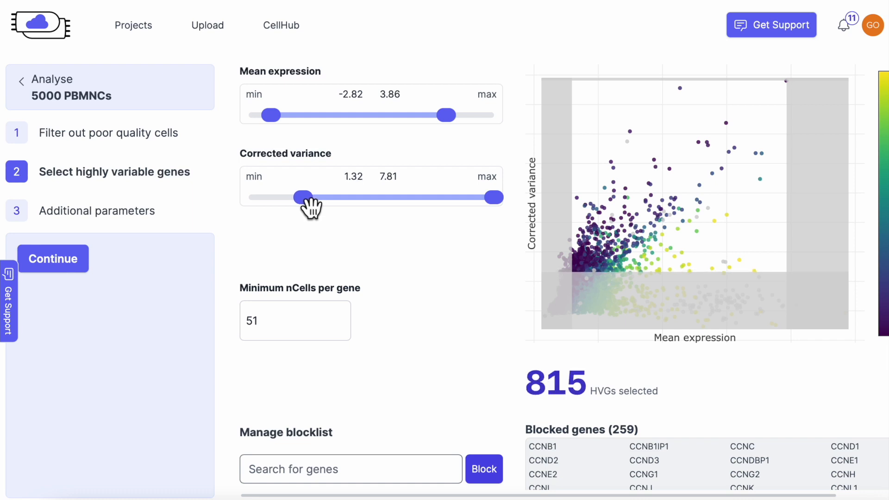
left_click_drag(310, 204, 317, 208)
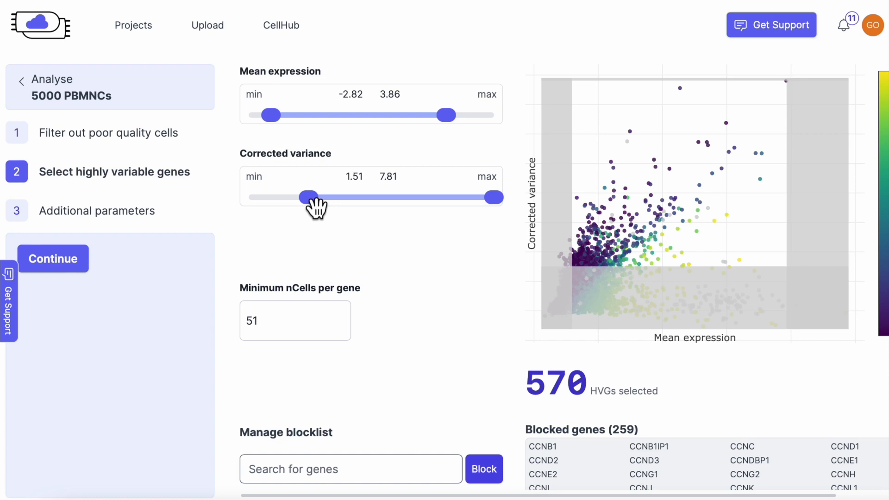
Set the minimum nCells per gene to 40.
scroll(310, 281, "down", 3)
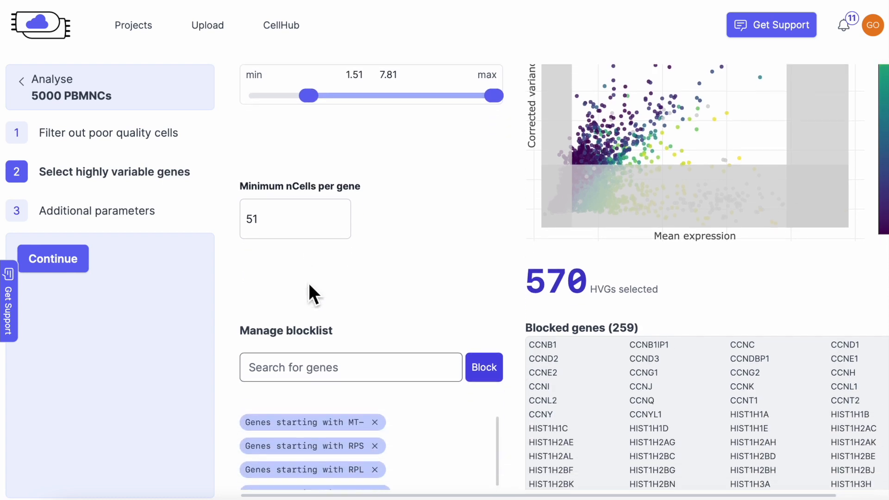
left_click(267, 209)
double_click(252, 209)
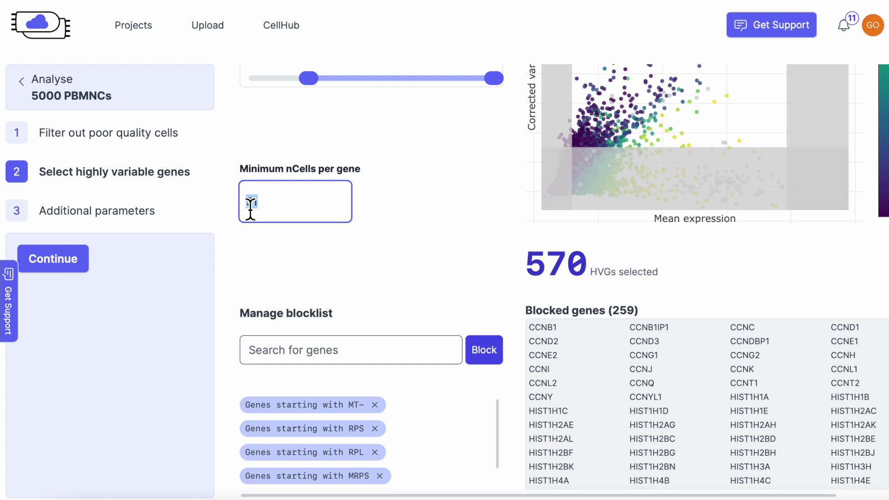
type("40")
Examine the gene patterns listed in the blocklist.
scroll(350, 309, "down", 3)
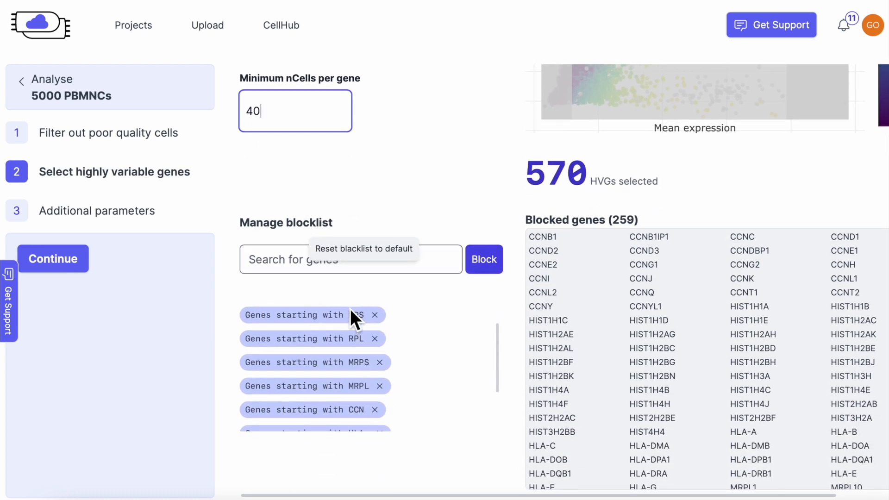
scroll(350, 309, "up", 1)
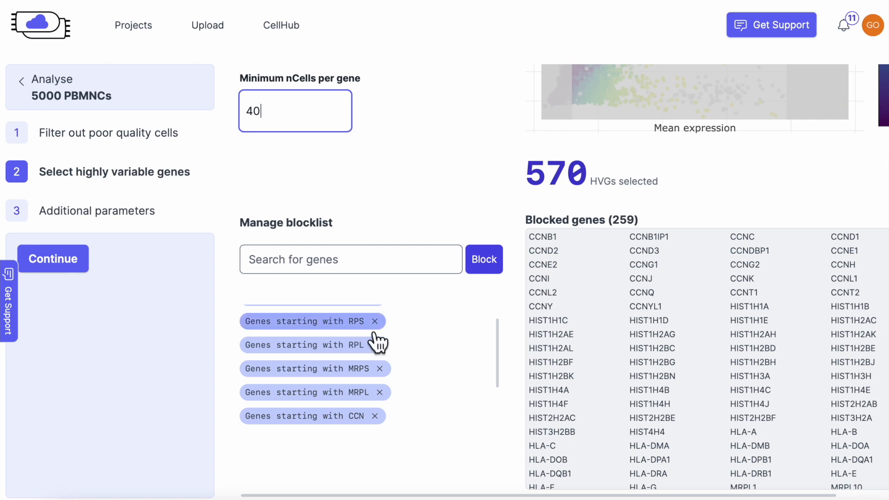
scroll(370, 355, "up", 1)
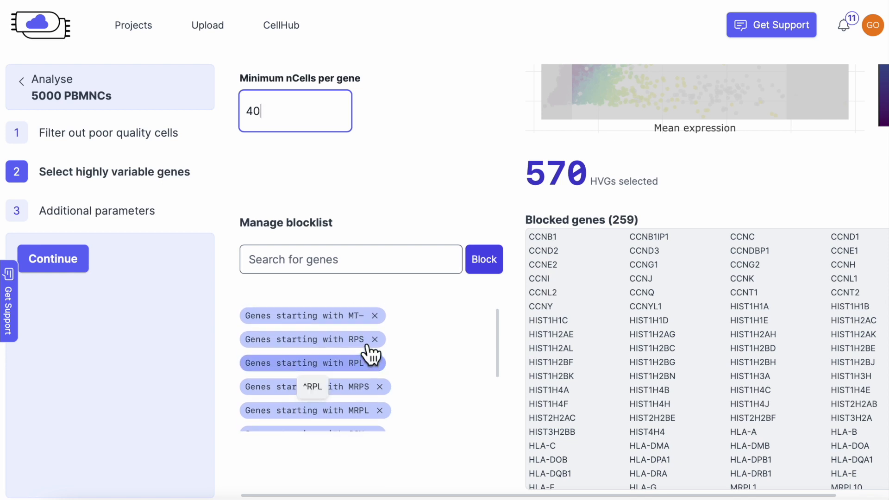
scroll(370, 354, "down", 3)
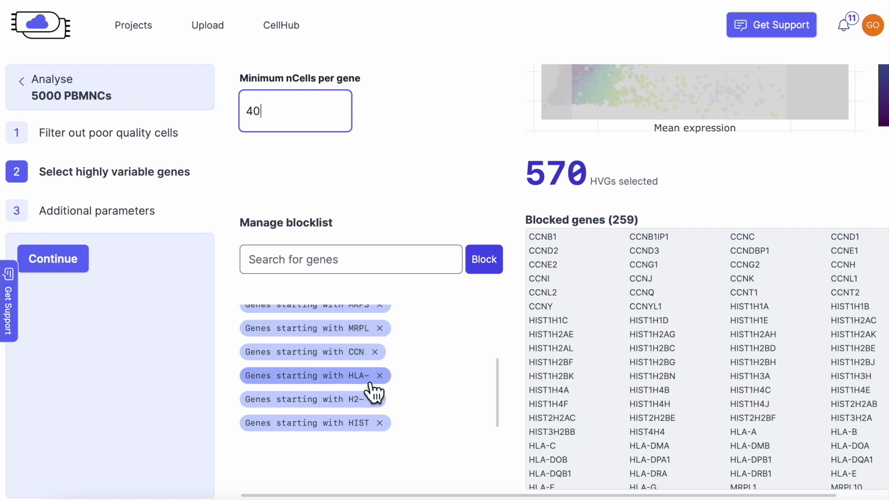
scroll(400, 343, "up", 1)
scroll(399, 341, "up", 1)
Add the gene MKI67 to the blocklist.
left_click(385, 260)
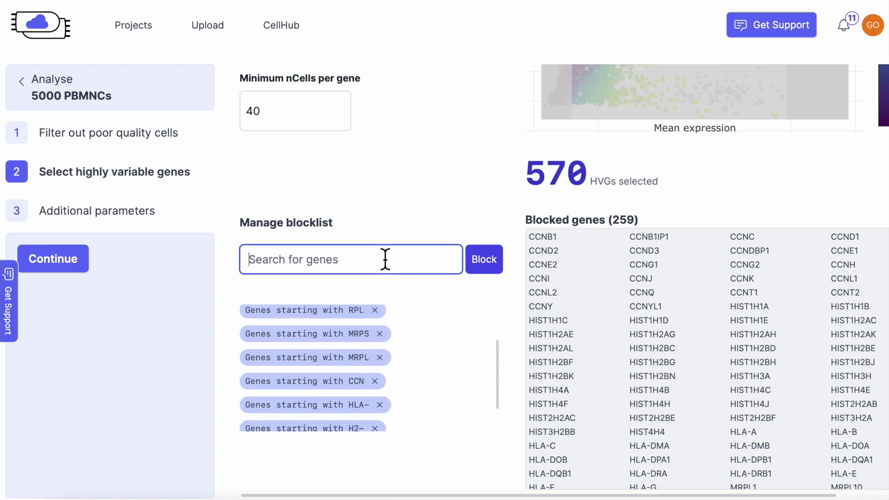
type("MKI")
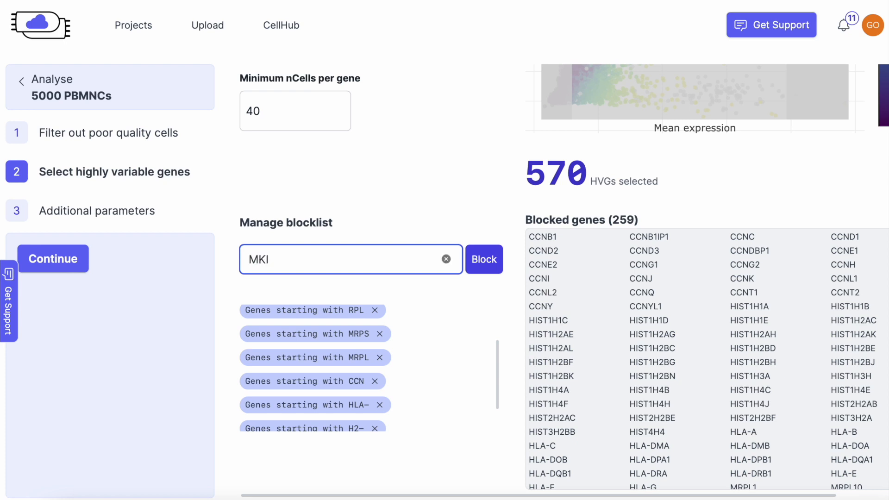
type("67")
left_click(501, 270)
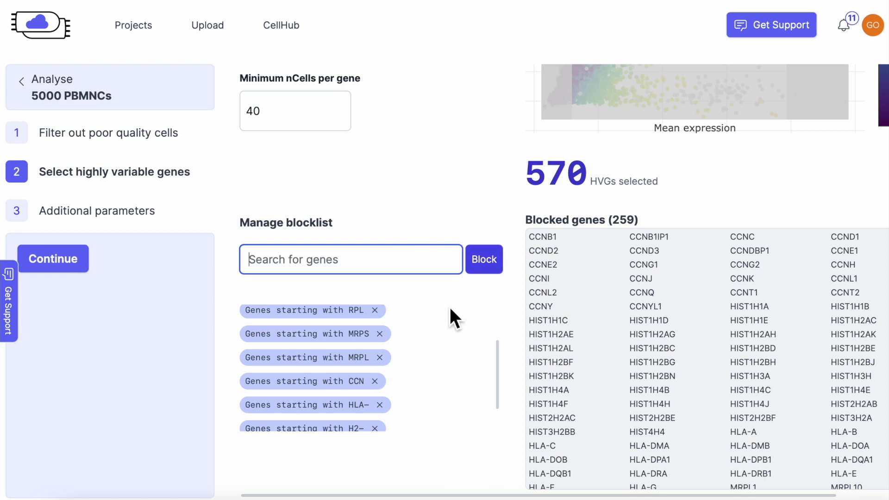
Continue to the additional parameters and start the analysis with the default values.
scroll(449, 307, "up", 1)
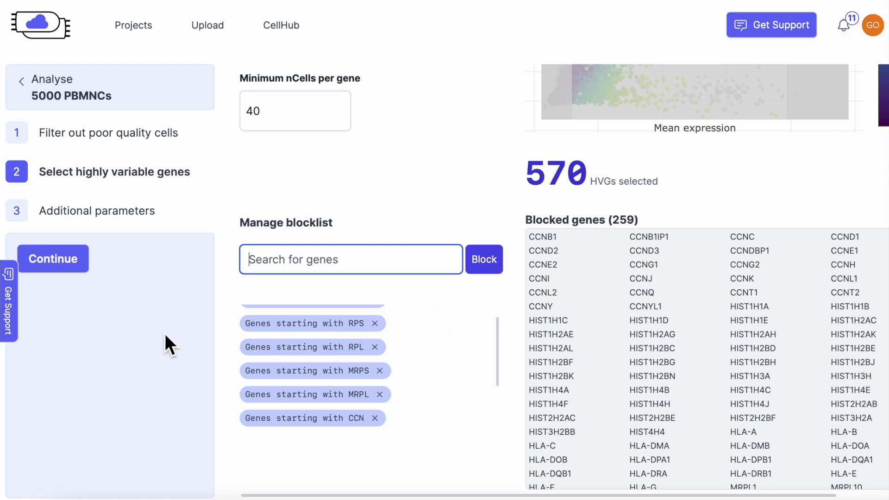
left_click(78, 258)
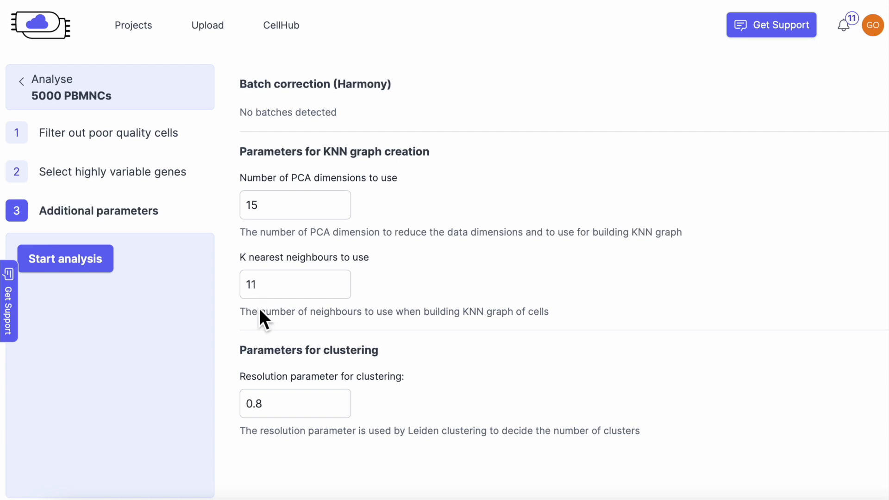
left_click(268, 405)
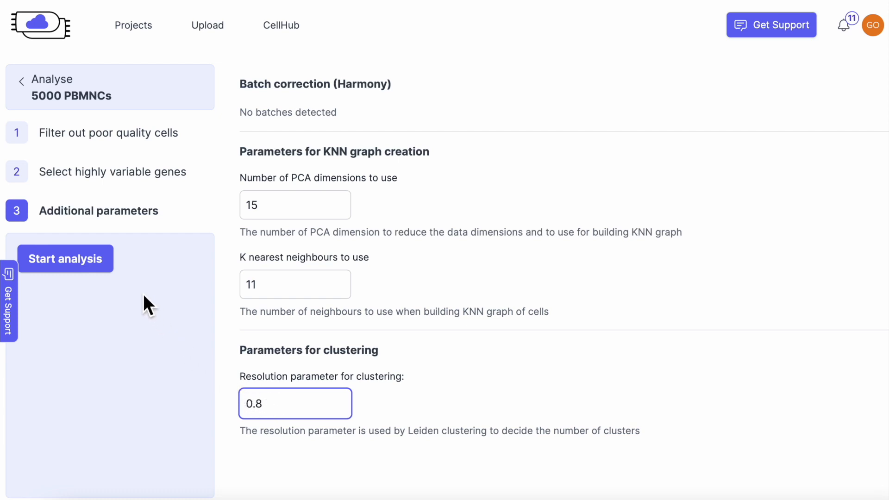
left_click(102, 273)
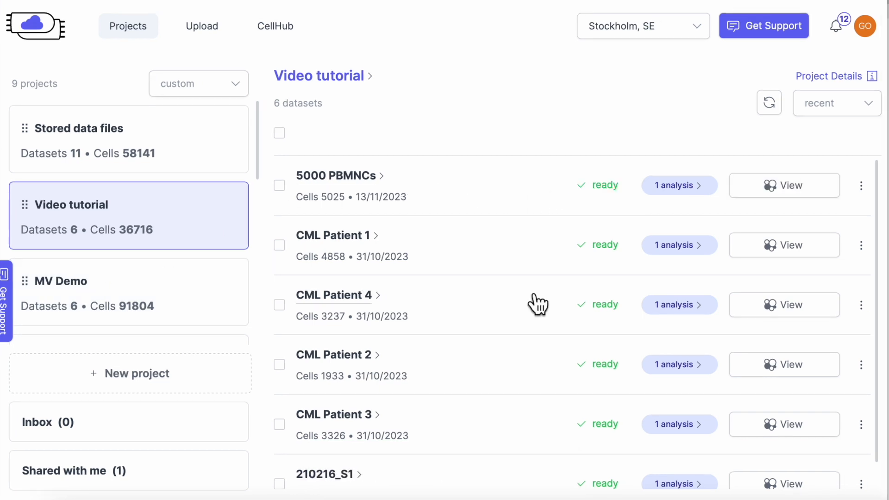
Open the 5000 PBMNCs dataset viewer and colour the cells by Clusters (resolution=1.2).
left_click(769, 192)
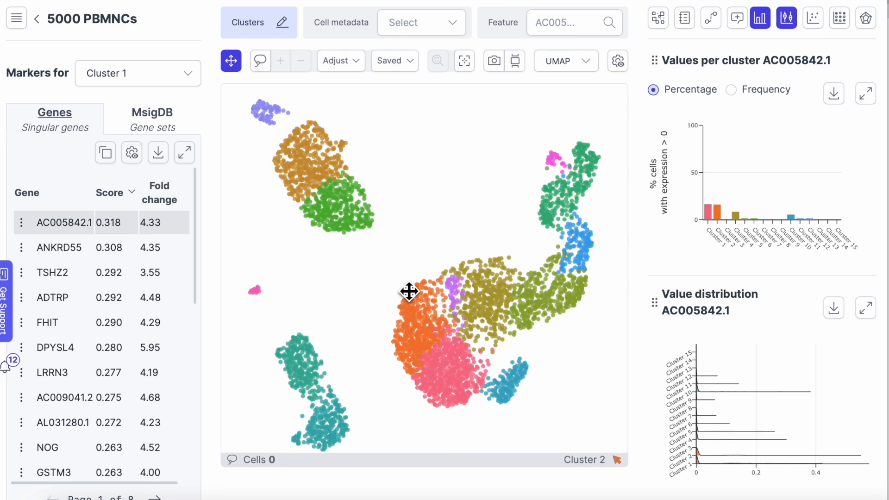
left_click(457, 33)
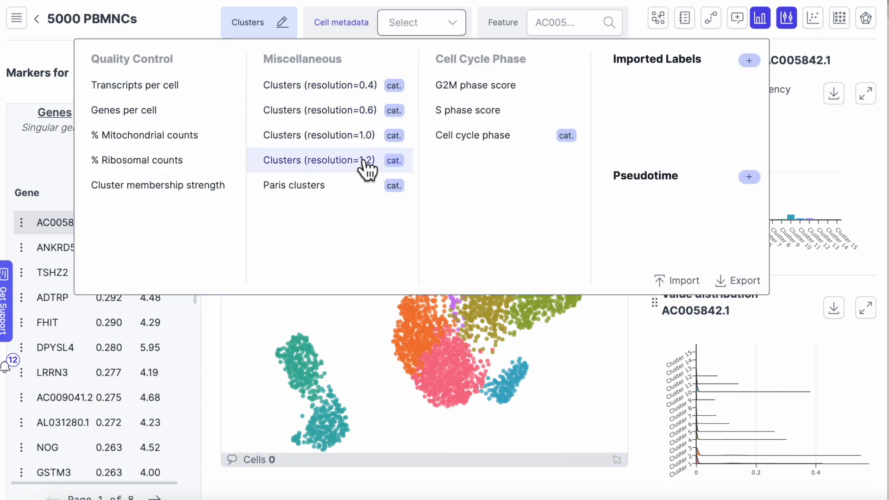
left_click(363, 162)
Display the Clusters (resolution=0.4) and Transcripts per cell metadata on the UMAP.
left_click(453, 24)
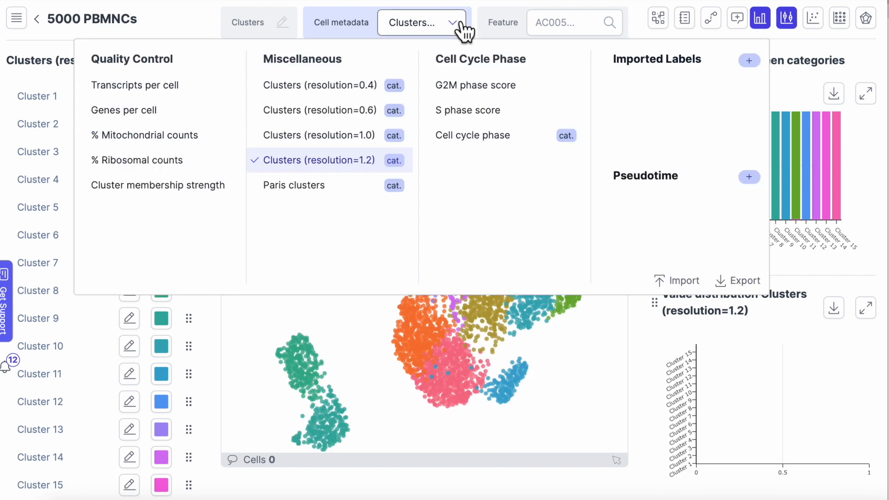
left_click(360, 89)
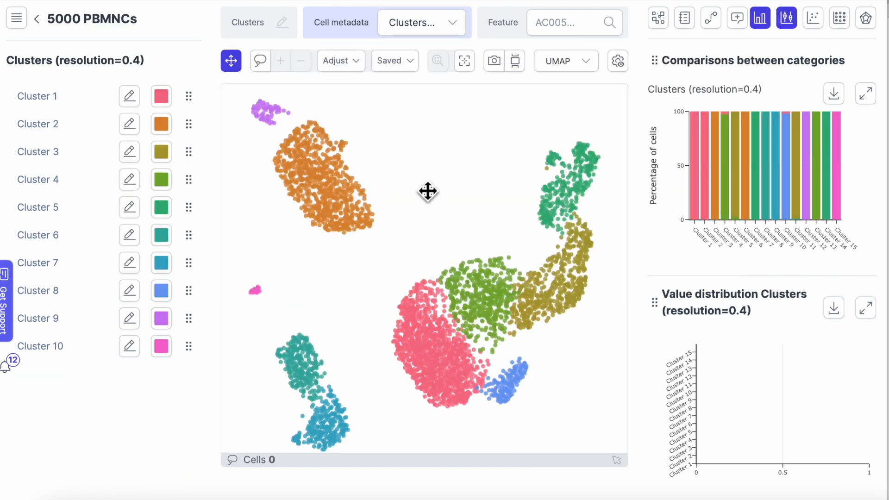
left_click(460, 25)
left_click(199, 86)
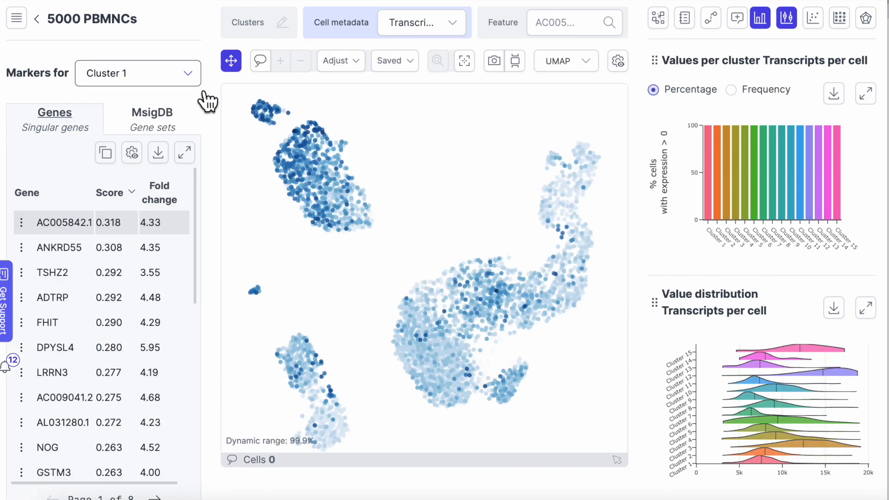
Display the Genes per cell and % Mitochondrial counts metadata on the UMAP.
left_click(456, 26)
left_click(148, 105)
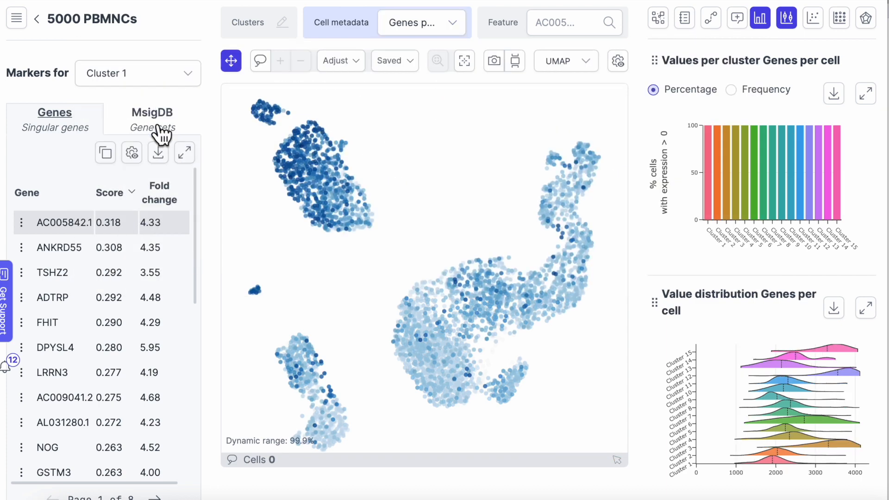
left_click(444, 27)
left_click(194, 135)
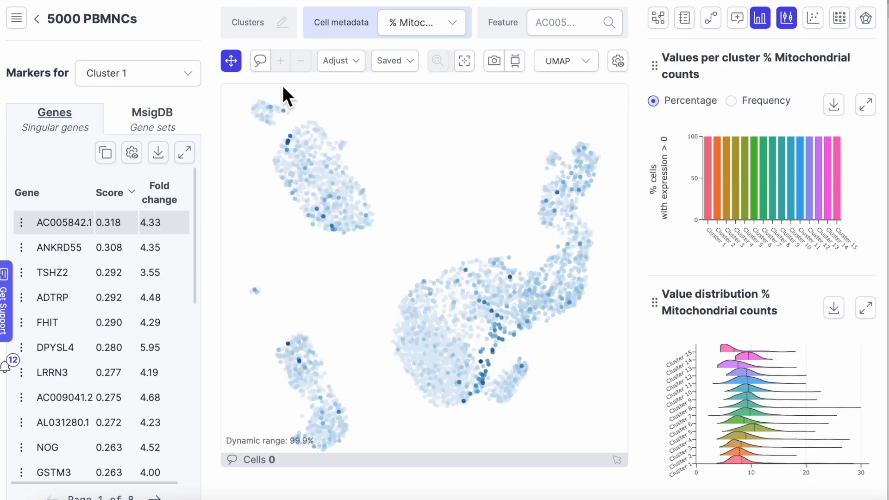
Display the % Ribosomal counts and then the Cell cycle phase metadata on the UMAP.
left_click(415, 31)
left_click(193, 161)
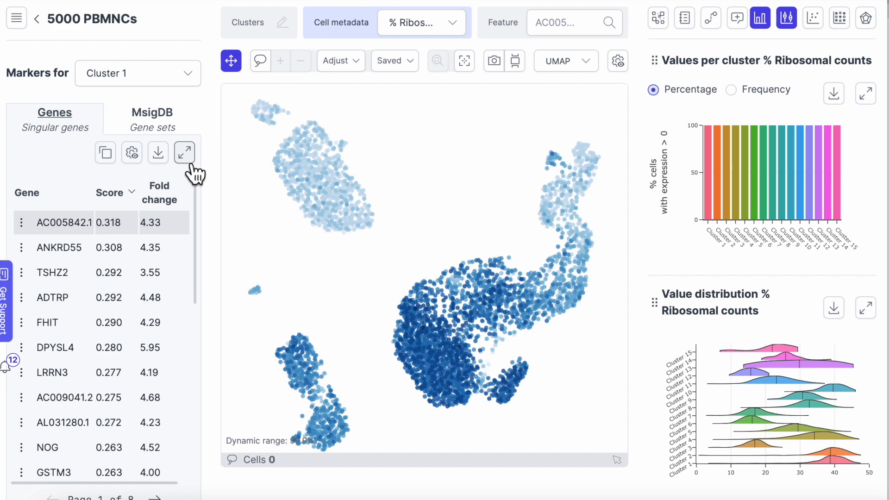
left_click(413, 35)
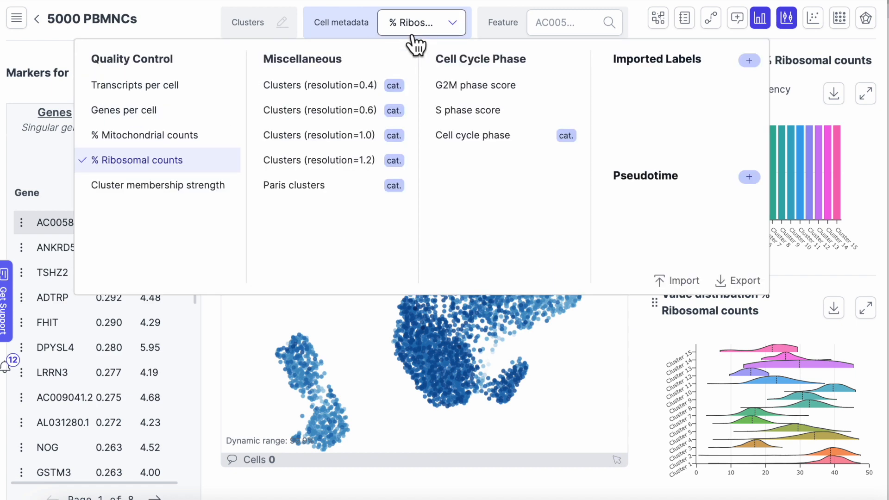
left_click(493, 141)
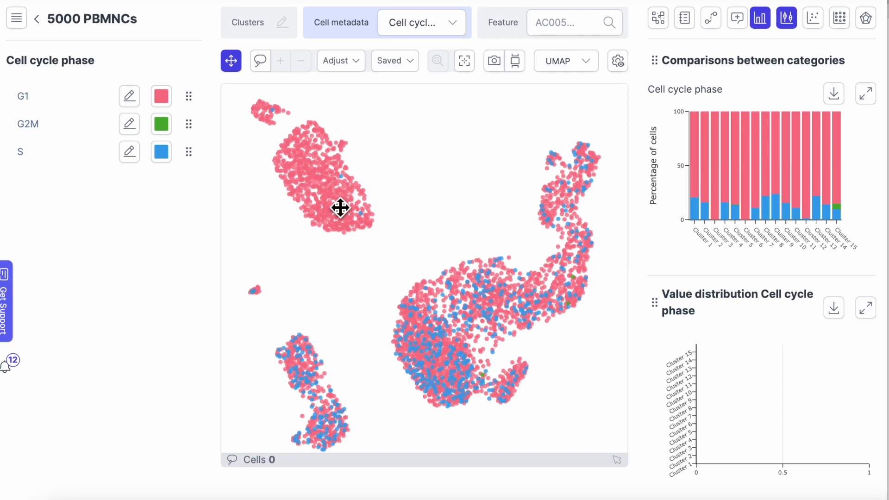
Return to the project list and open the Reanalyse filtering view for 5000 PBMNCs, leaving without starting it.
left_click(37, 21)
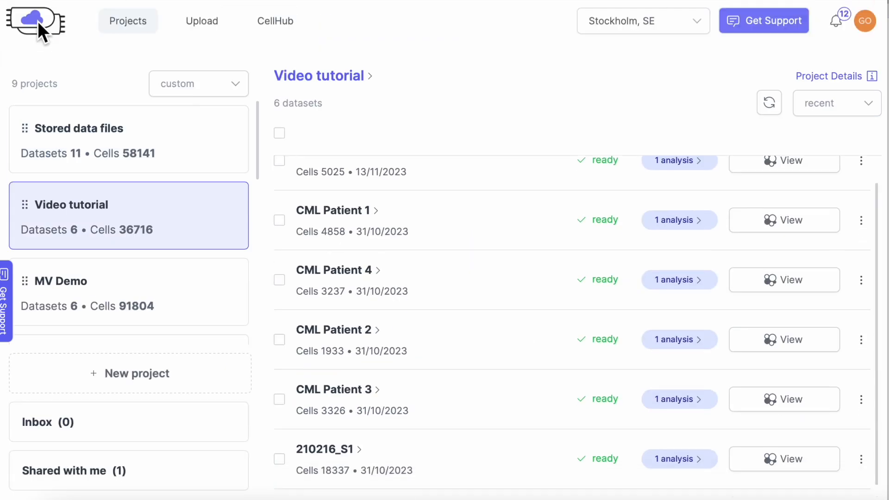
scroll(386, 236, "up", 1)
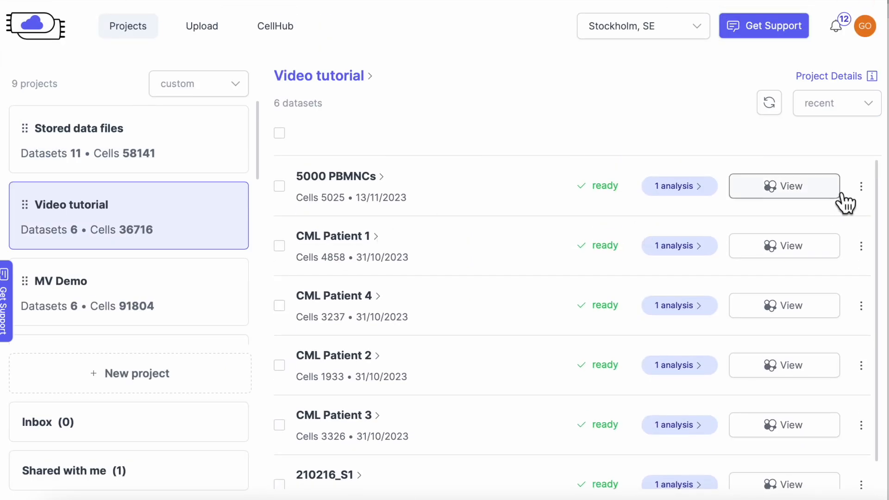
left_click(861, 186)
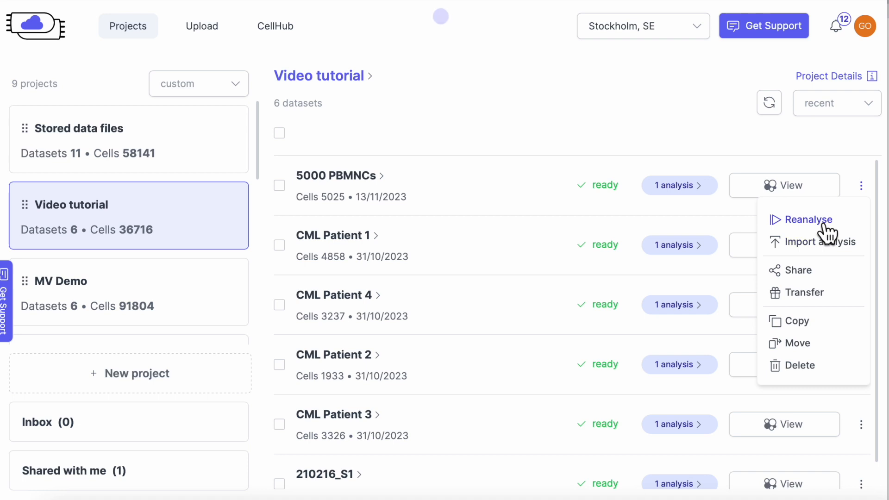
left_click(823, 226)
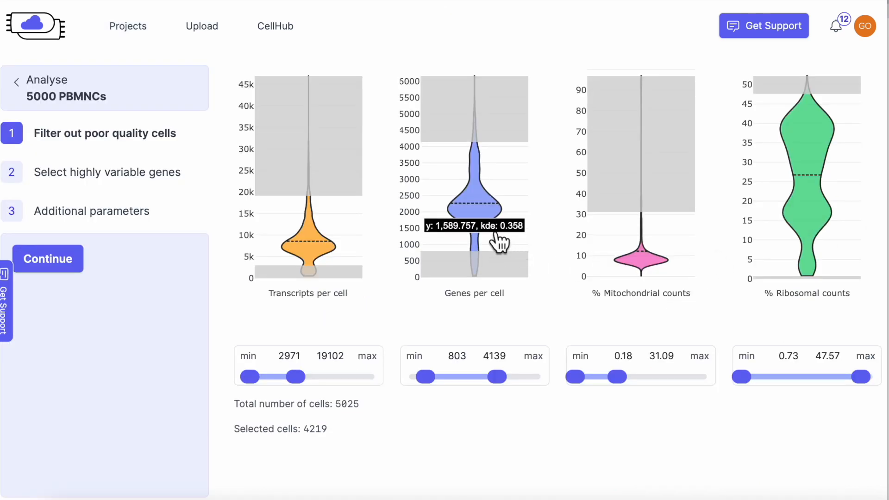
left_click(31, 99)
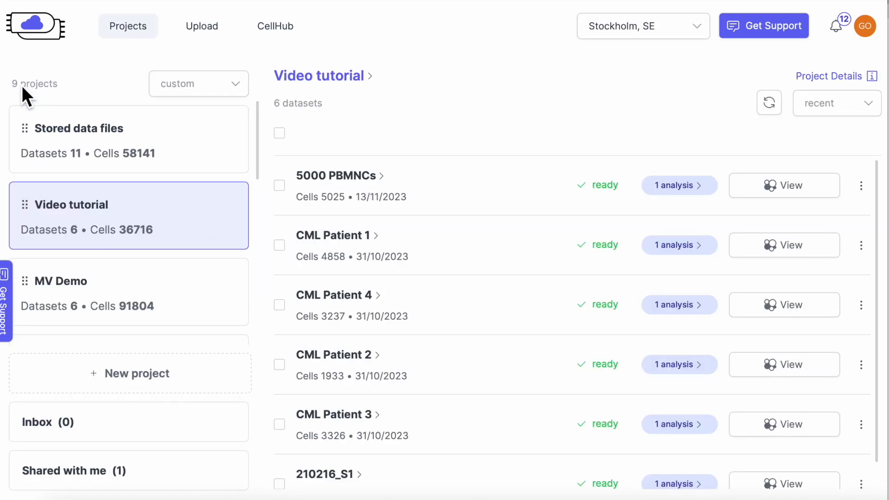
Open the available analyses of 5000 PBMNCs, review the analysis parameters, and close the panel.
left_click(673, 186)
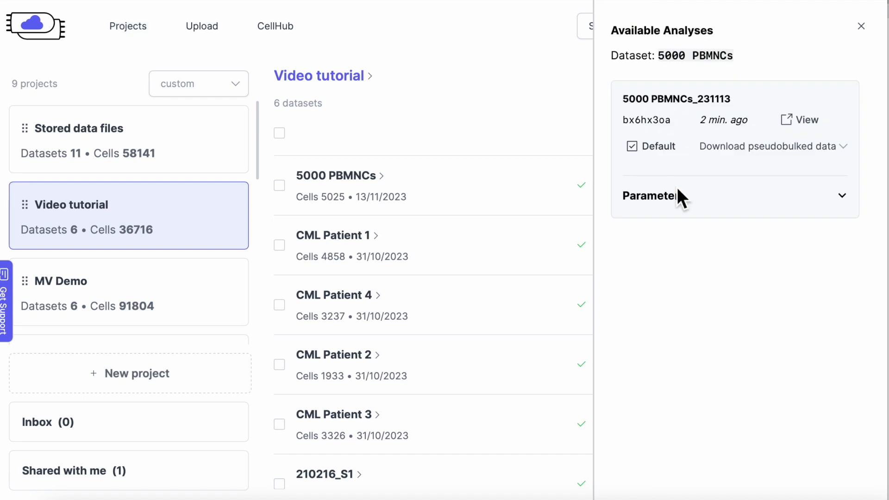
left_click(677, 195)
scroll(679, 303, "down", 3)
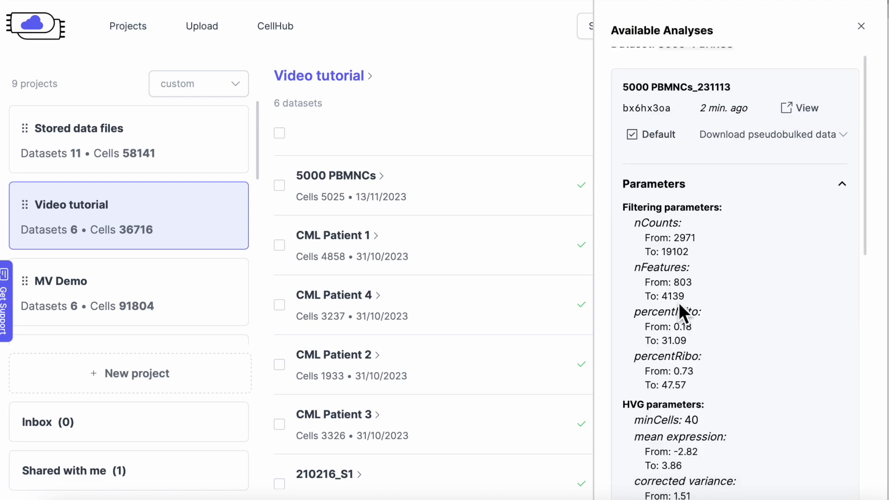
scroll(679, 302, "down", 10)
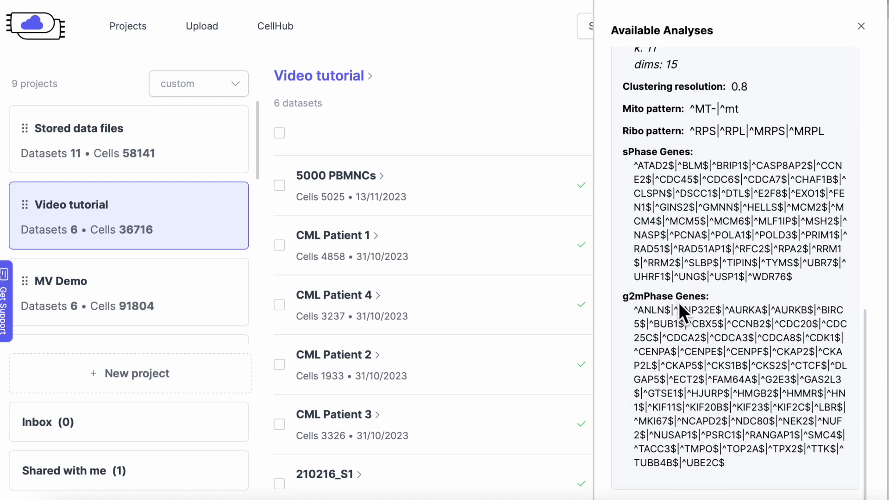
scroll(679, 301, "up", 10)
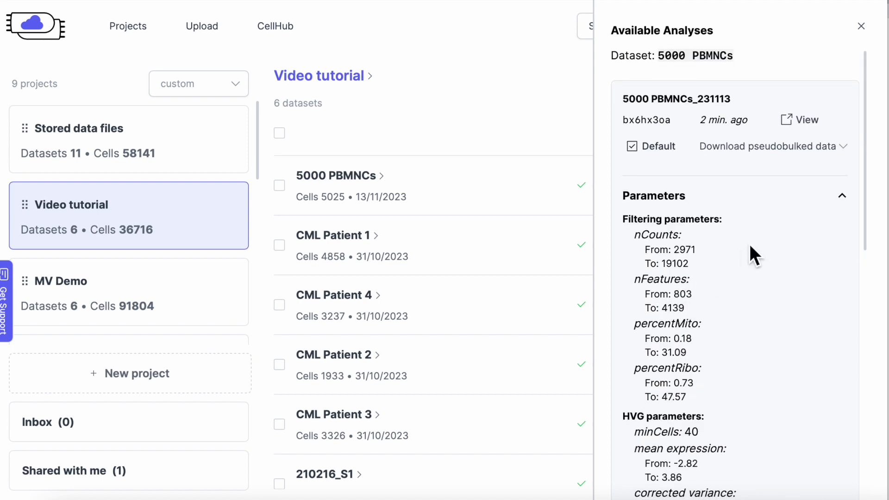
left_click(870, 34)
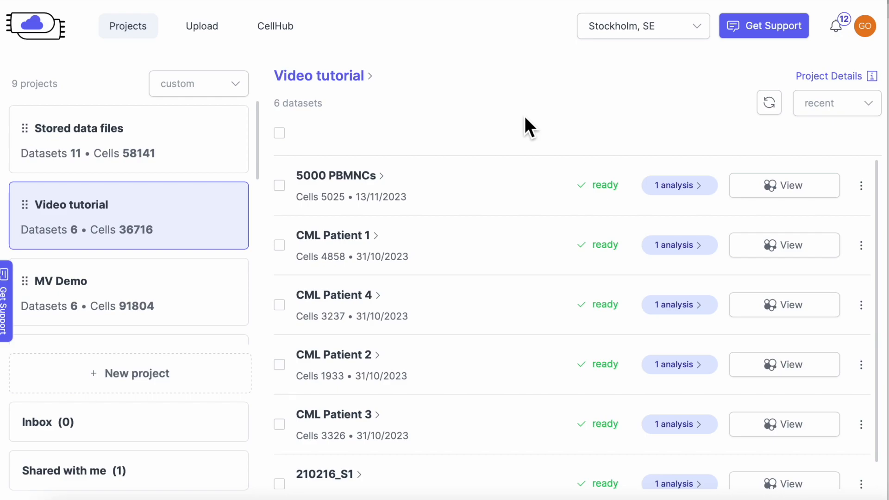